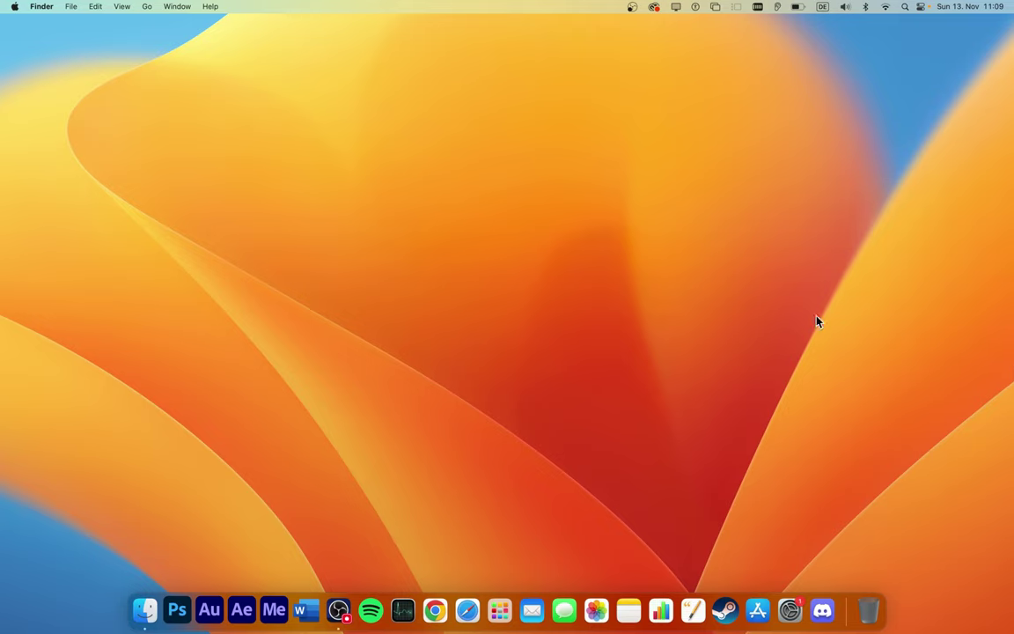
# - Launch System Settings from the Apple menu and view General's Software Update page
pyautogui.click(15, 7)
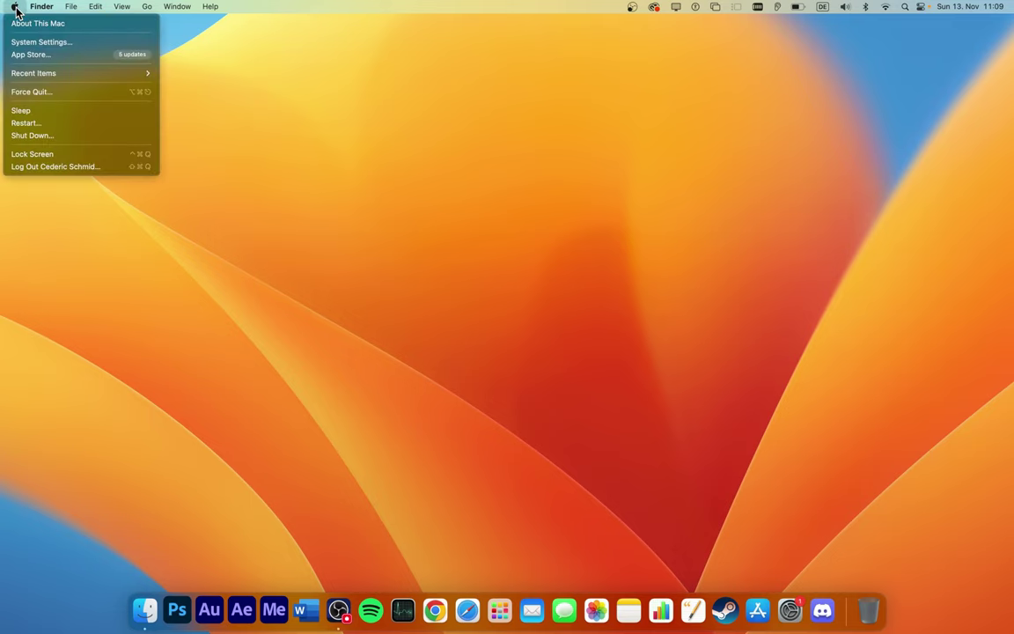
pyautogui.click(86, 42)
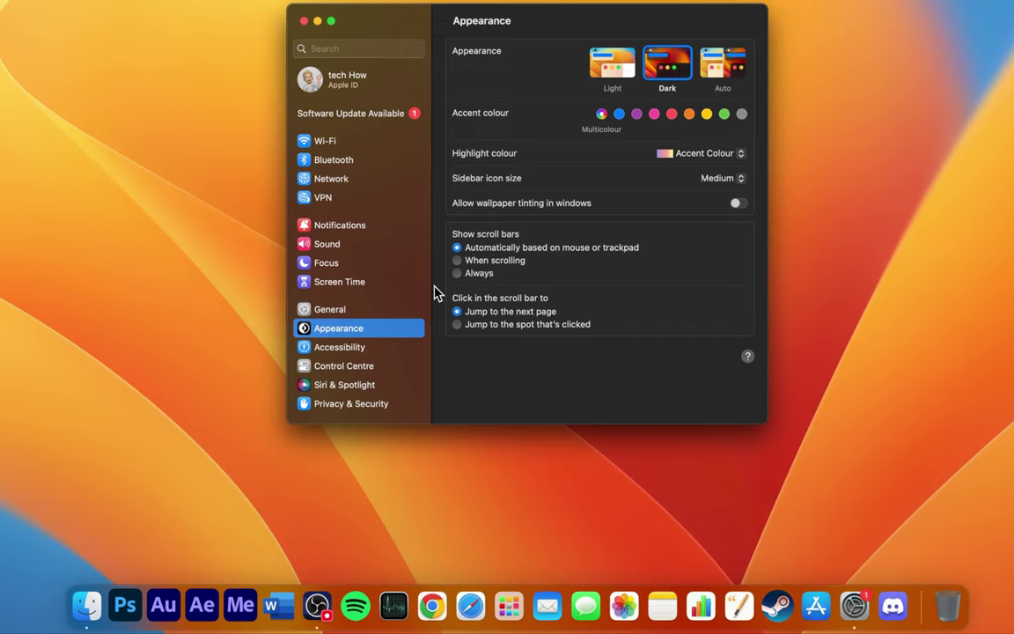
pyautogui.click(392, 312)
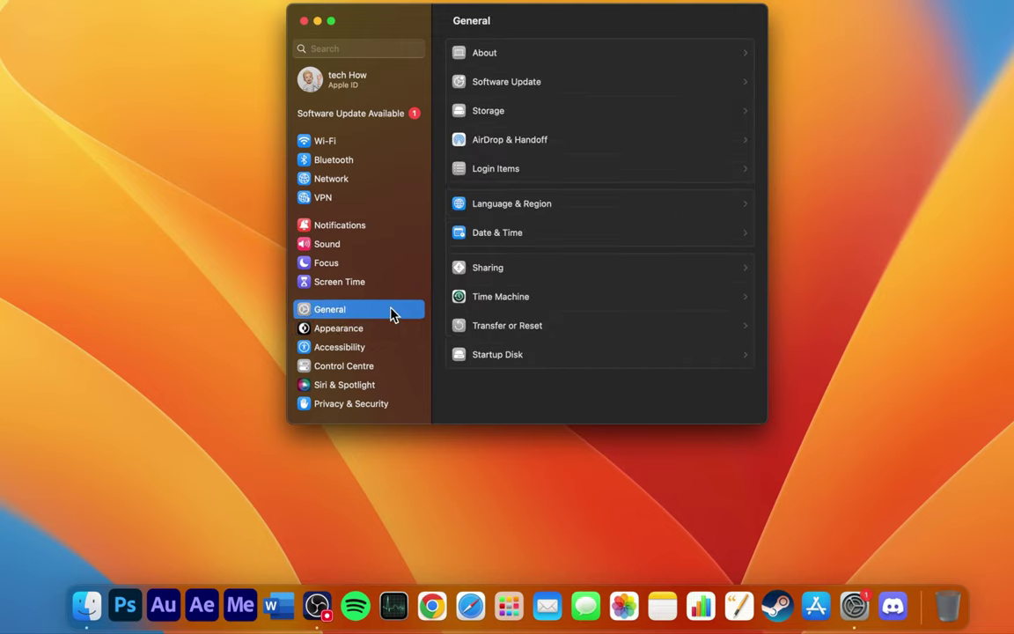
pyautogui.click(556, 82)
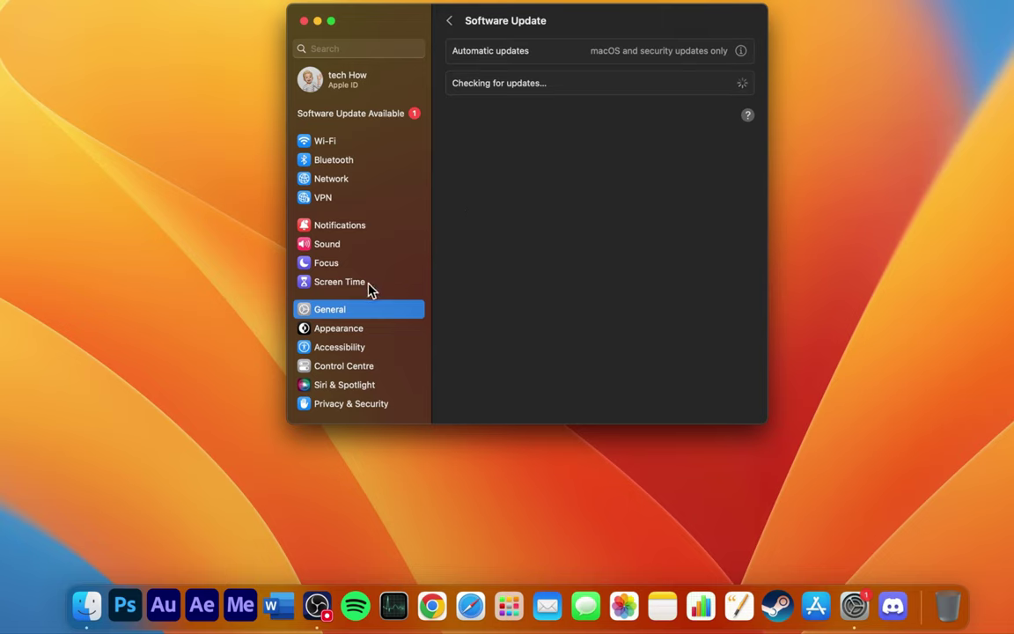
pyautogui.scroll(-3, 369, 288)
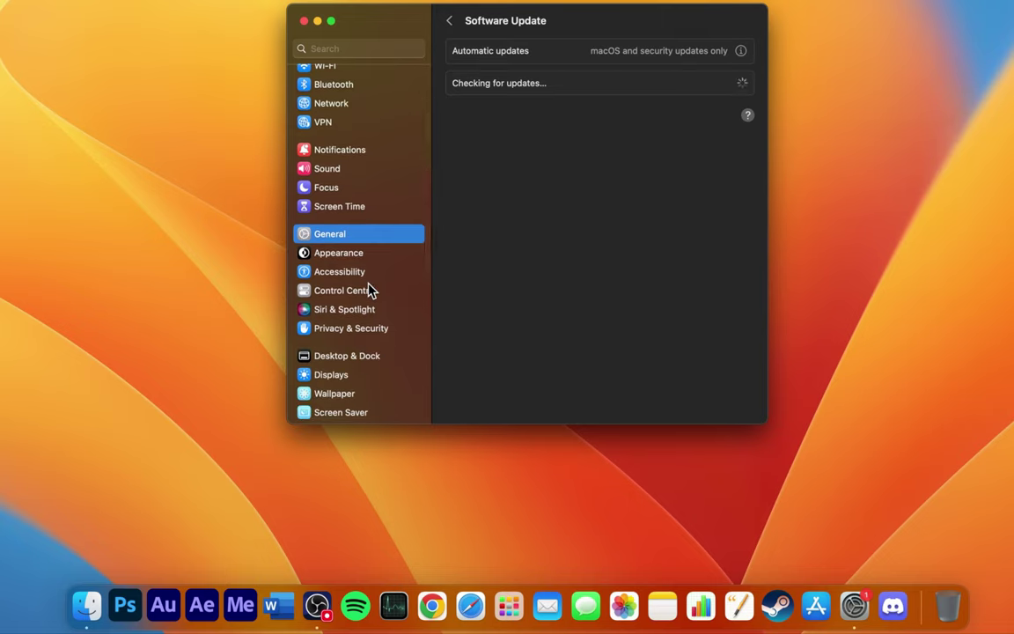
# - In Desktop & Dock, try automatic Dock hiding and leave it off
pyautogui.click(387, 363)
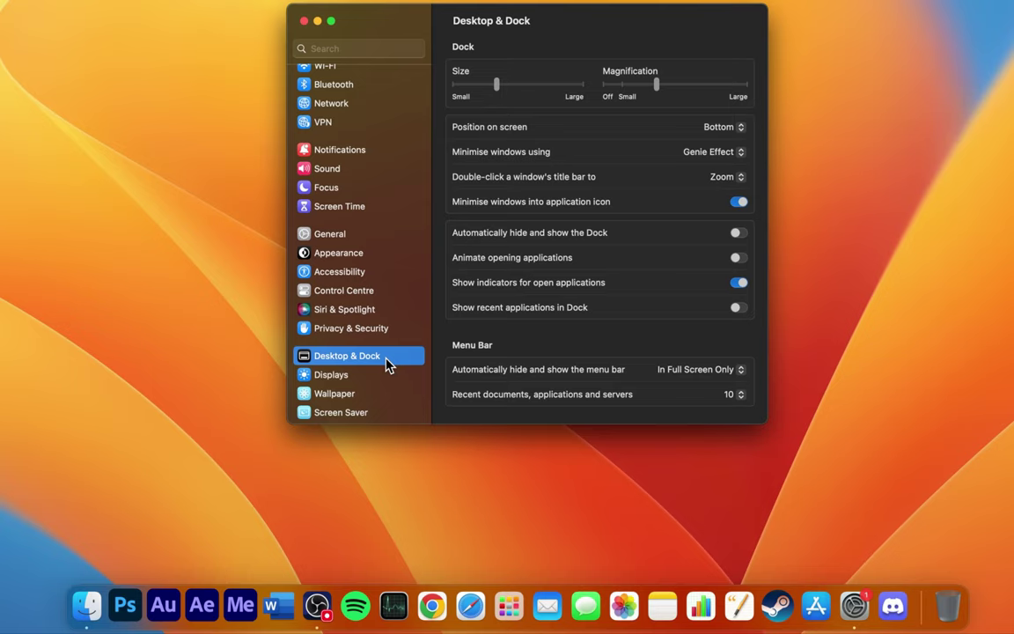
pyautogui.click(738, 234)
pyautogui.click(738, 233)
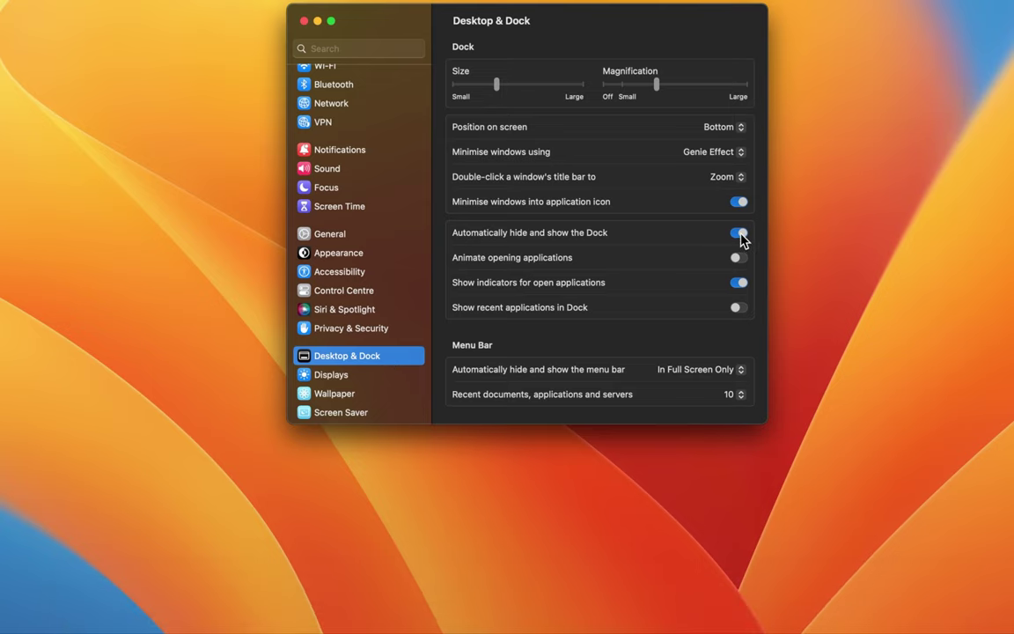
pyautogui.click(738, 233)
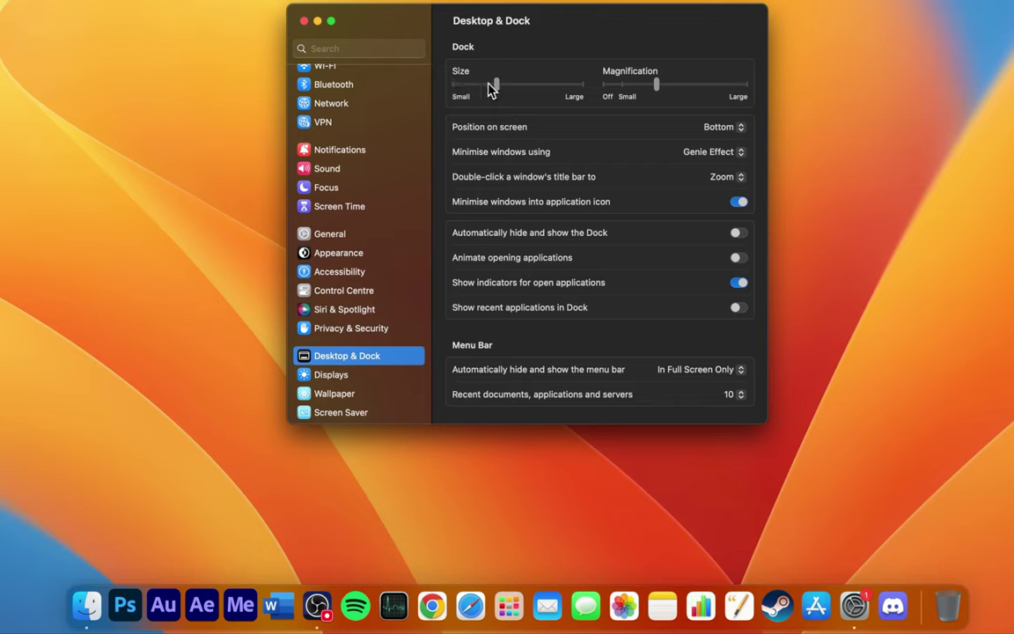
# - Enlarge the Dock icons slightly and set magnification to a moderate level
pyautogui.moveTo(496, 84)
pyautogui.mouseDown()
pyautogui.moveTo(458, 85)
pyautogui.moveTo(502, 91)
pyautogui.mouseUp()
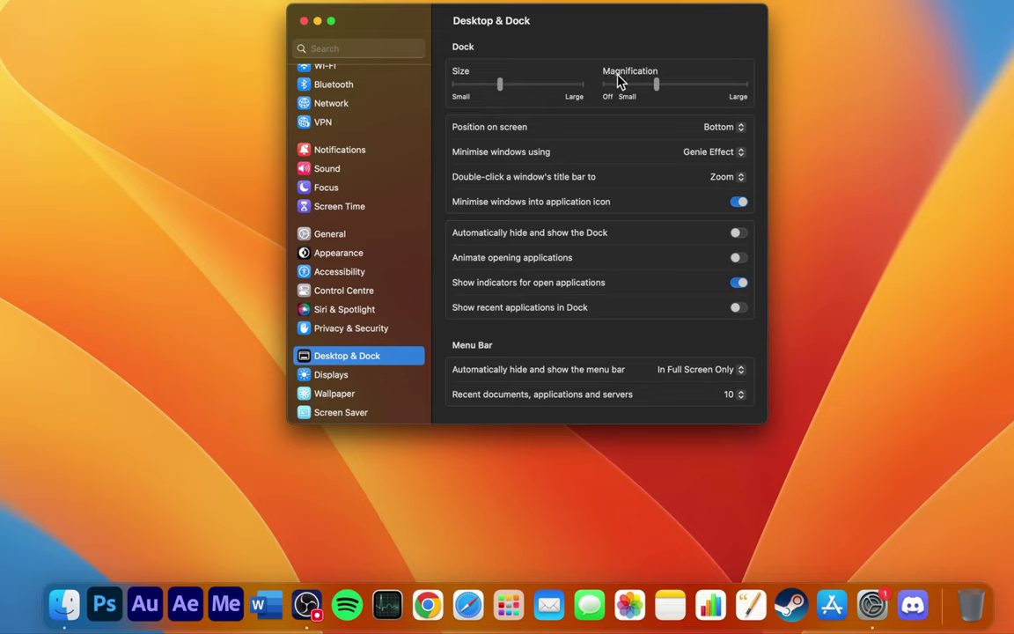
pyautogui.moveTo(656, 86); pyautogui.dragTo(724, 84)
pyautogui.moveTo(724, 84)
pyautogui.mouseDown()
pyautogui.moveTo(616, 84)
pyautogui.moveTo(667, 87)
pyautogui.mouseUp()
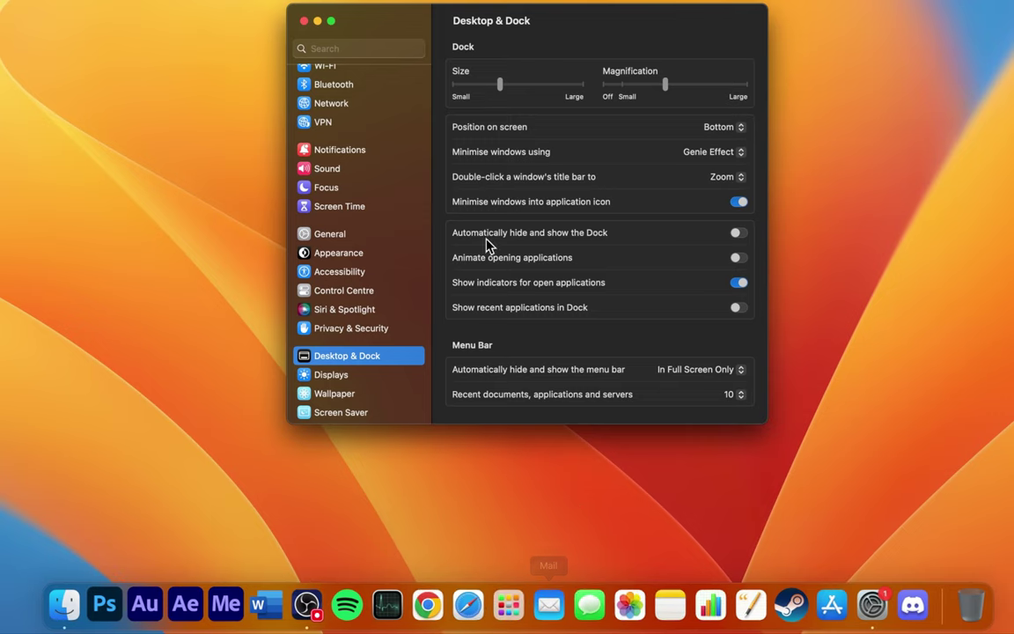
pyautogui.click(716, 129)
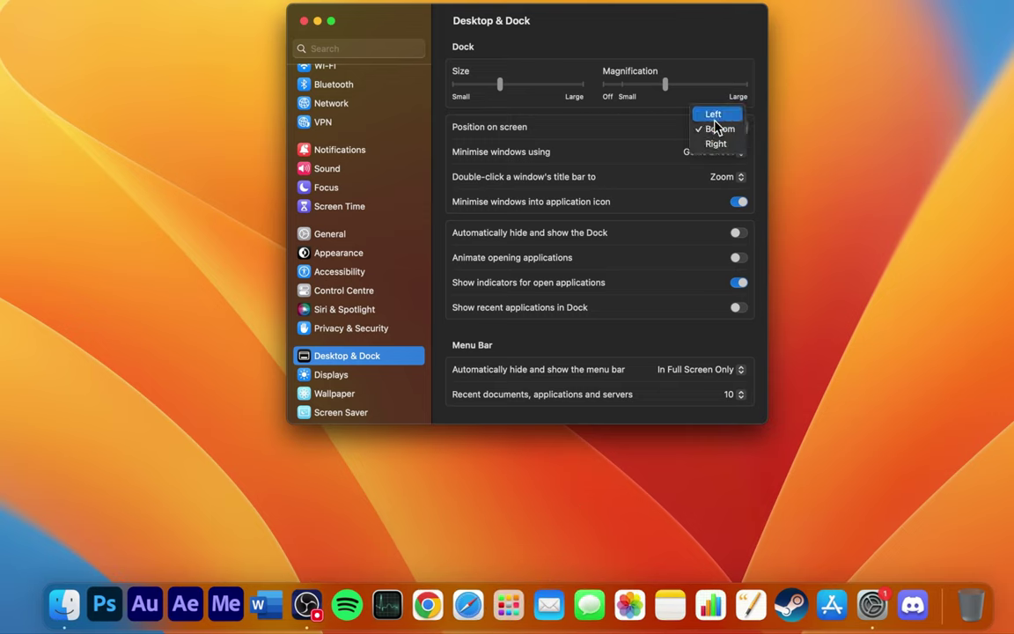
pyautogui.click(714, 114)
pyautogui.click(727, 129)
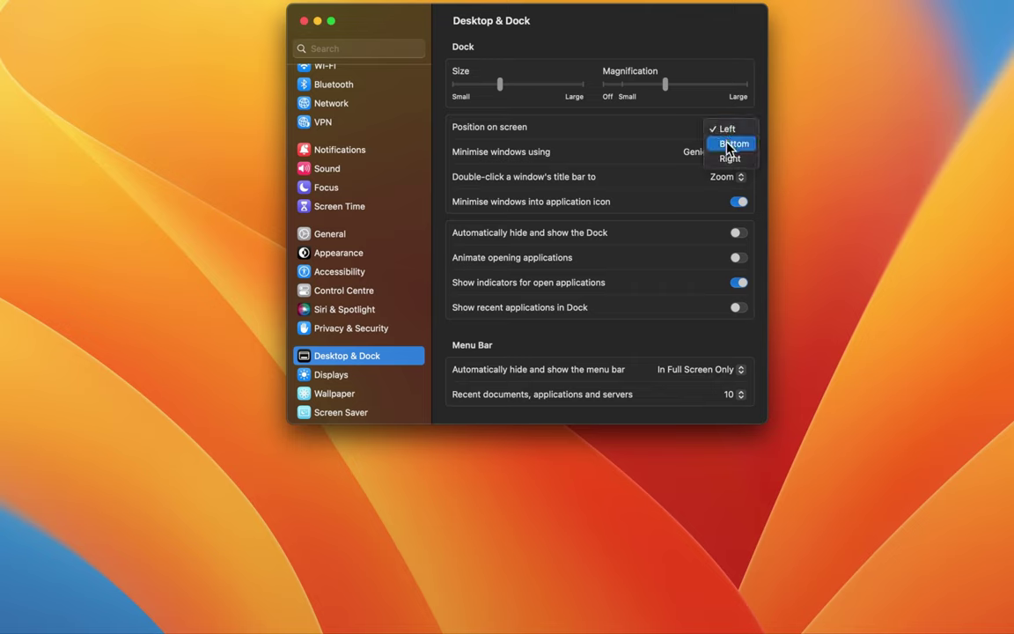
pyautogui.click(730, 159)
pyautogui.click(736, 128)
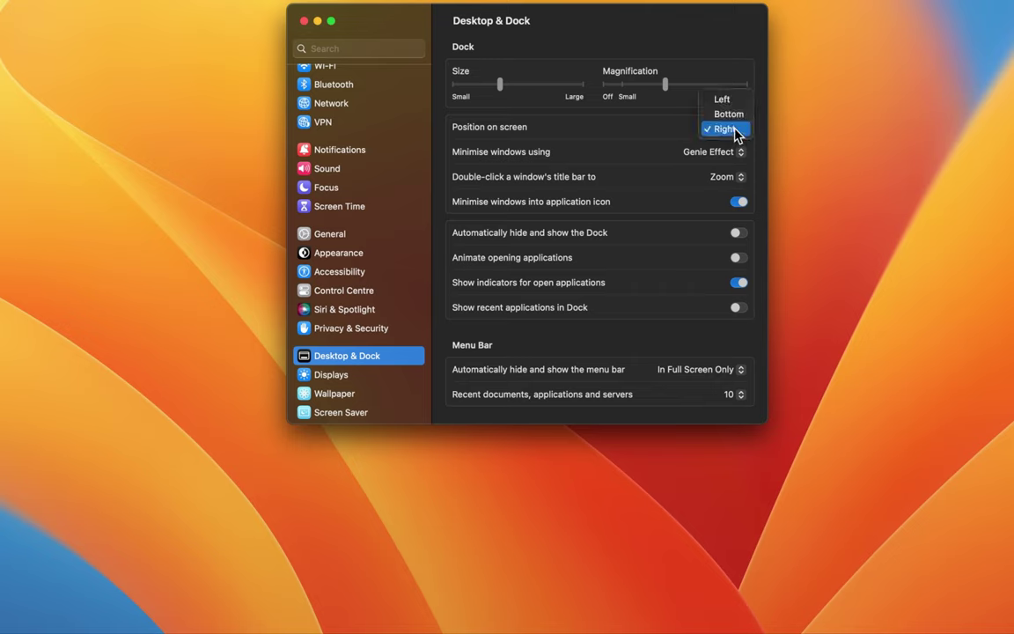
pyautogui.click(736, 116)
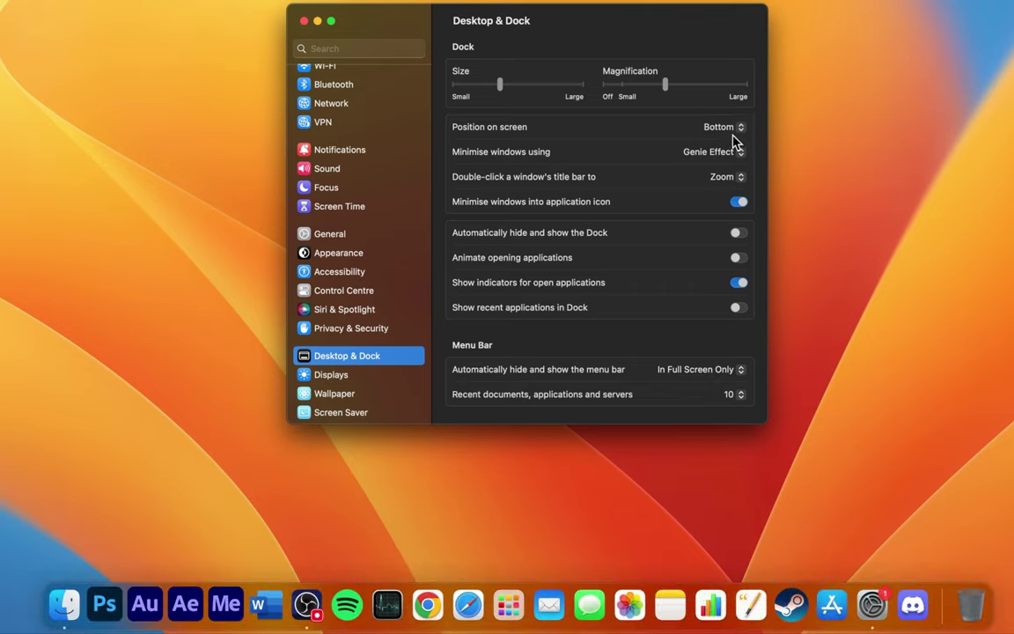
pyautogui.click(739, 153)
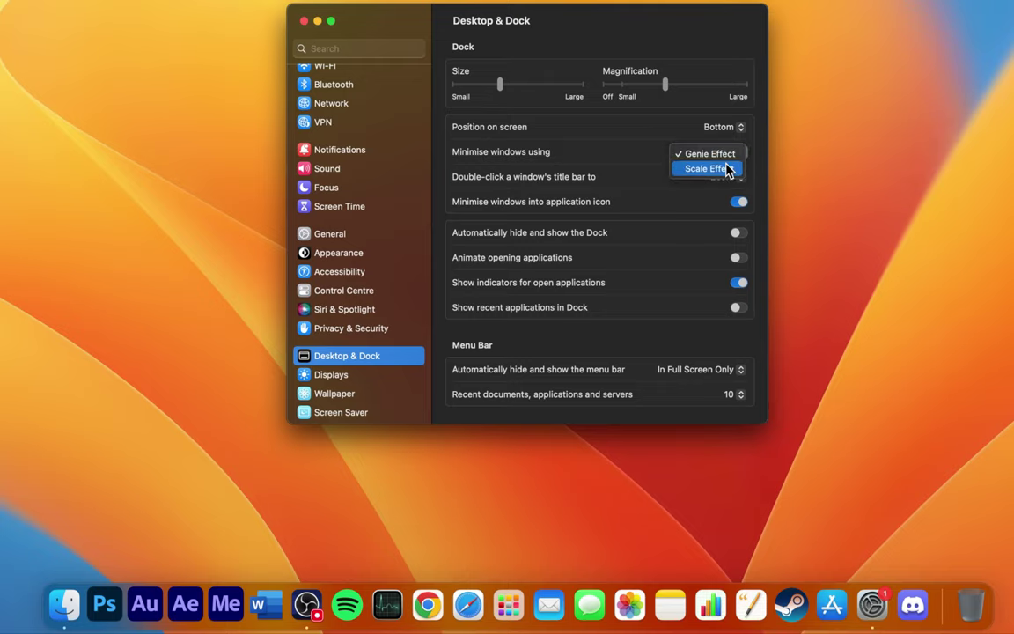
pyautogui.click(727, 168)
pyautogui.click(304, 21)
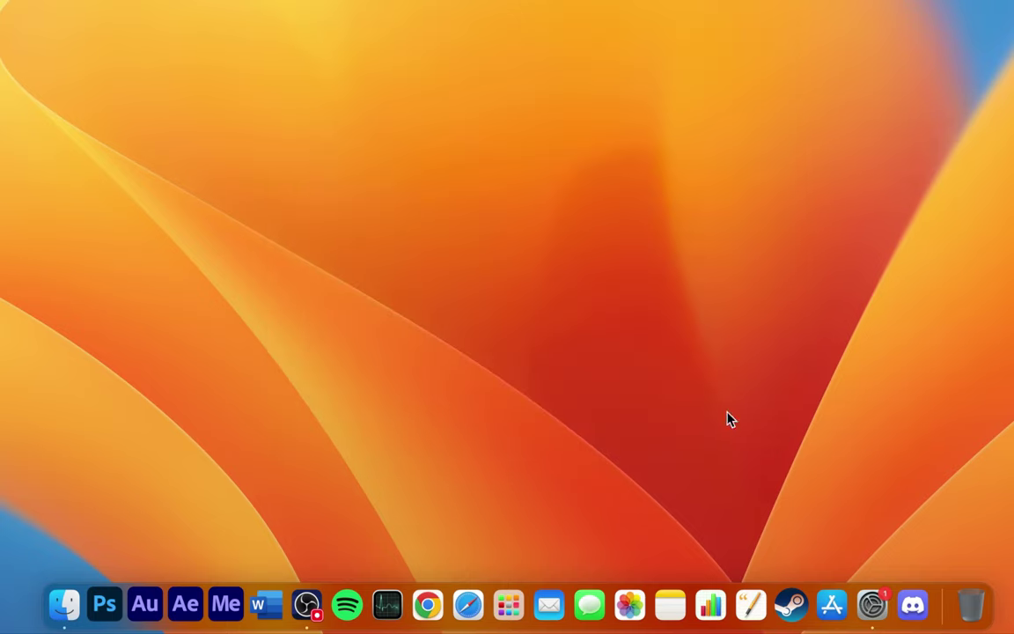
pyautogui.click(872, 604)
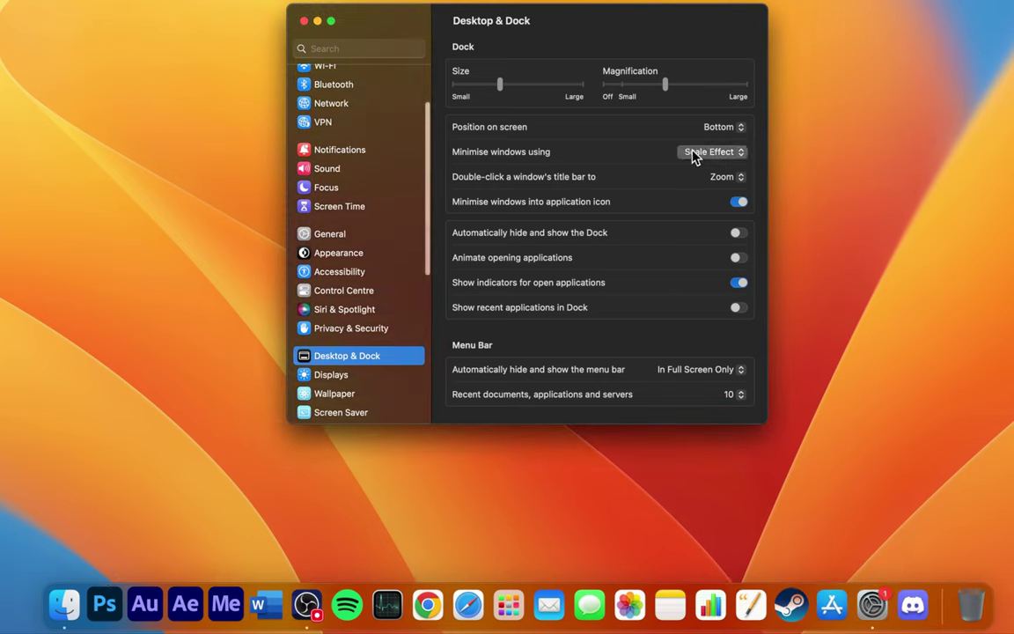
pyautogui.click(692, 151)
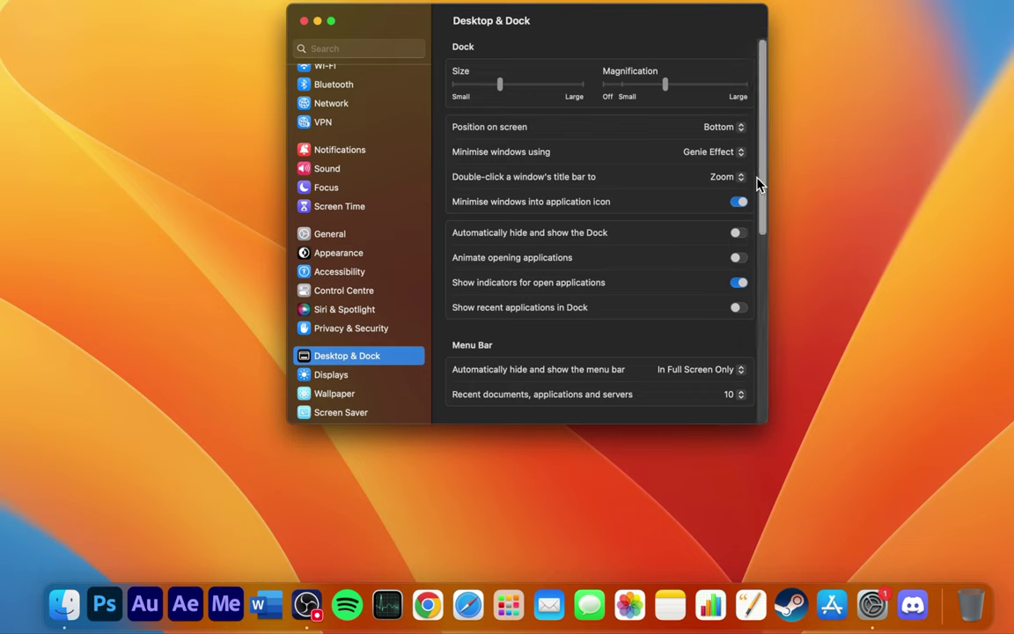
pyautogui.scroll(-2, 759, 184)
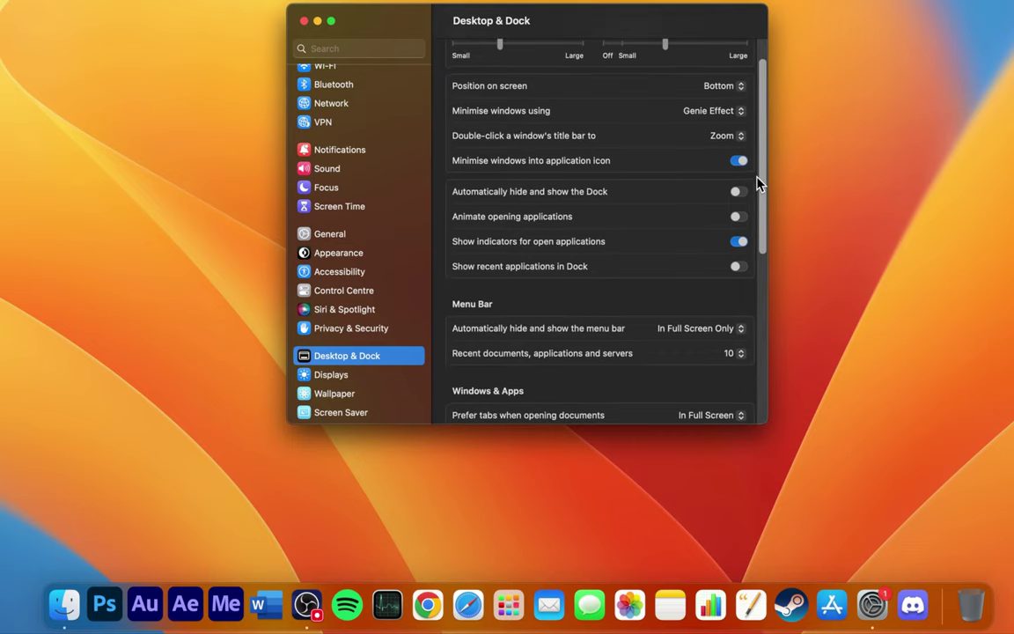
pyautogui.click(302, 21)
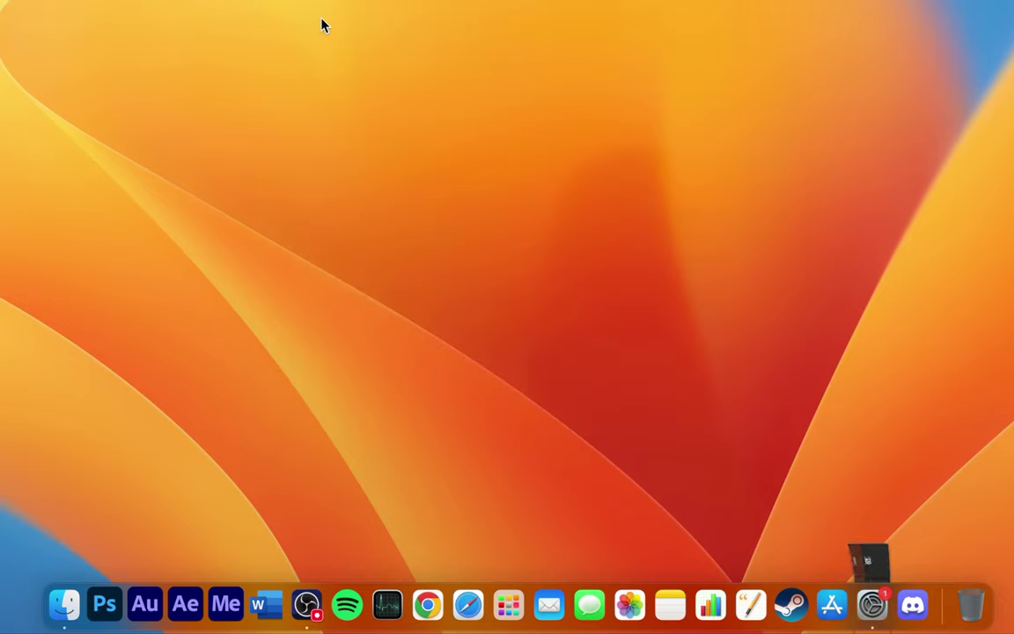
pyautogui.click(867, 601)
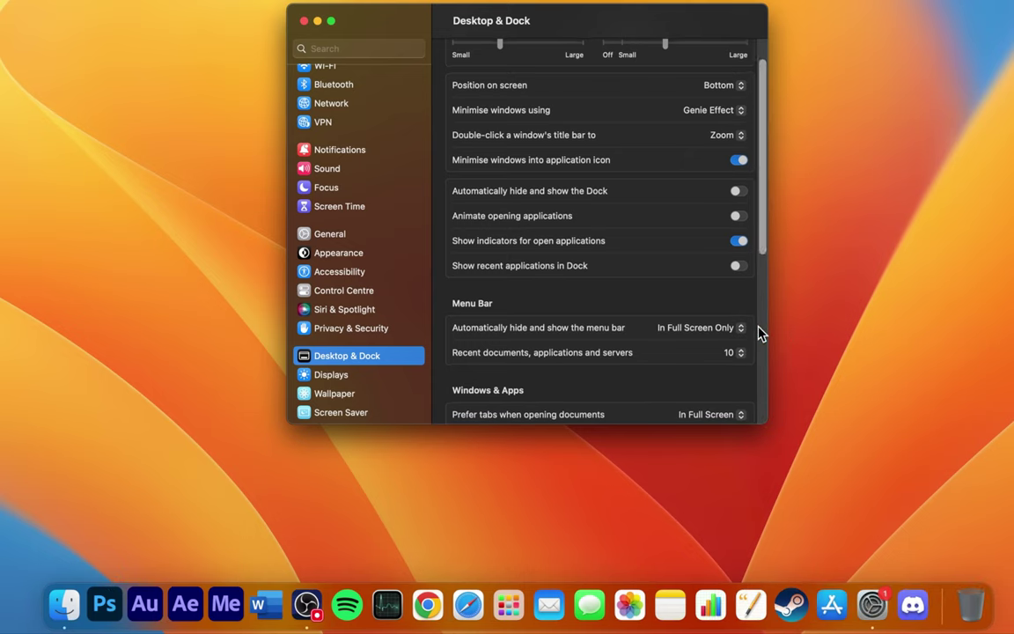
# - Toggle Dock auto-hide on and back off, keeping the Dock always visible
pyautogui.scroll(-3, 761, 330)
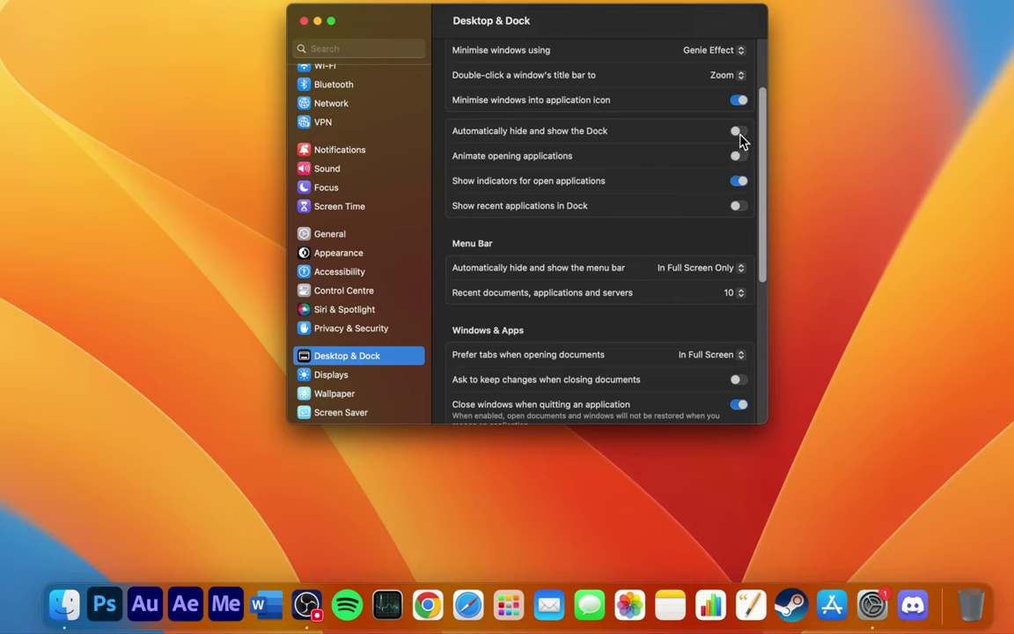
pyautogui.click(737, 130)
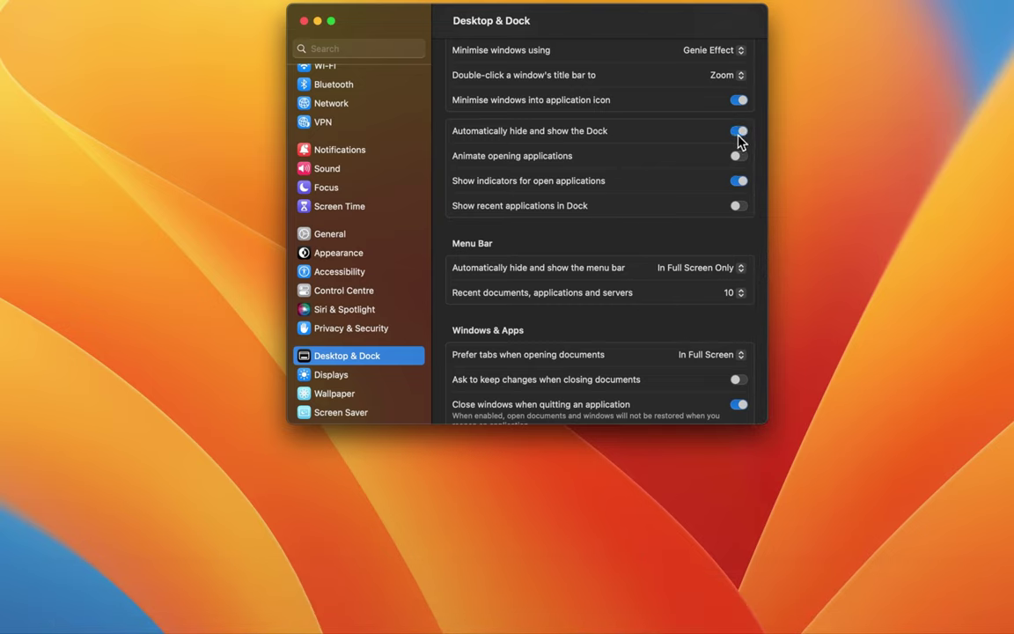
pyautogui.click(738, 130)
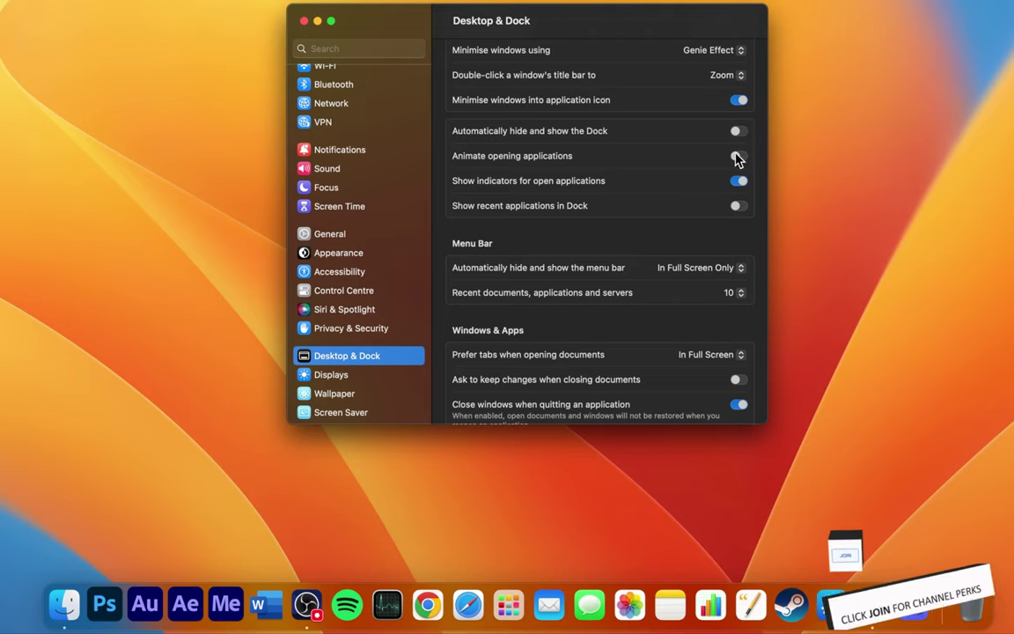
# - Switch app-opening animation on then off, and toggle recent applications in the Dock
pyautogui.click(738, 156)
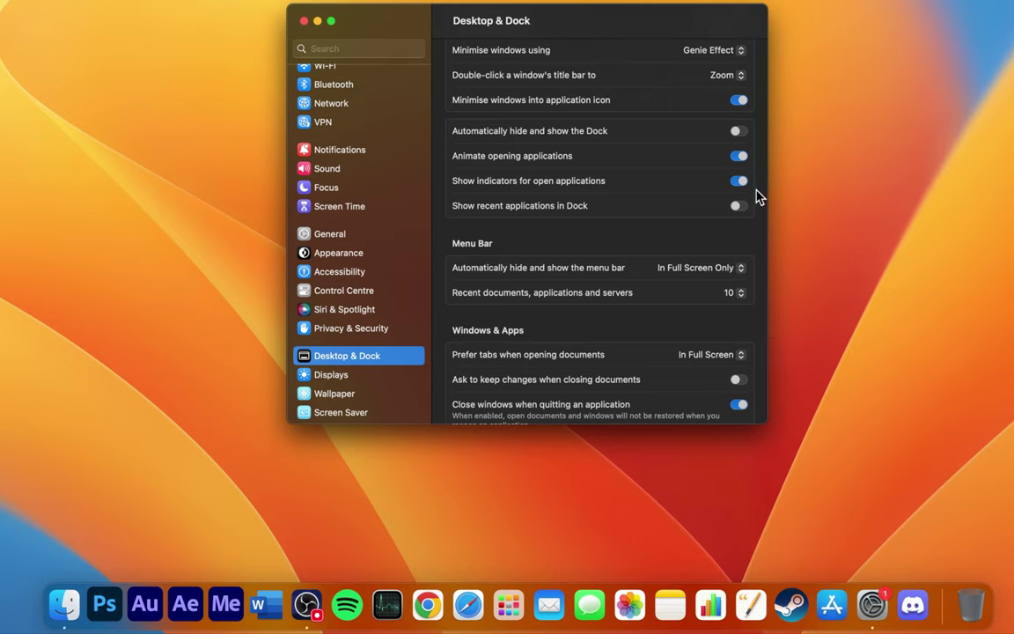
pyautogui.click(738, 155)
pyautogui.click(737, 208)
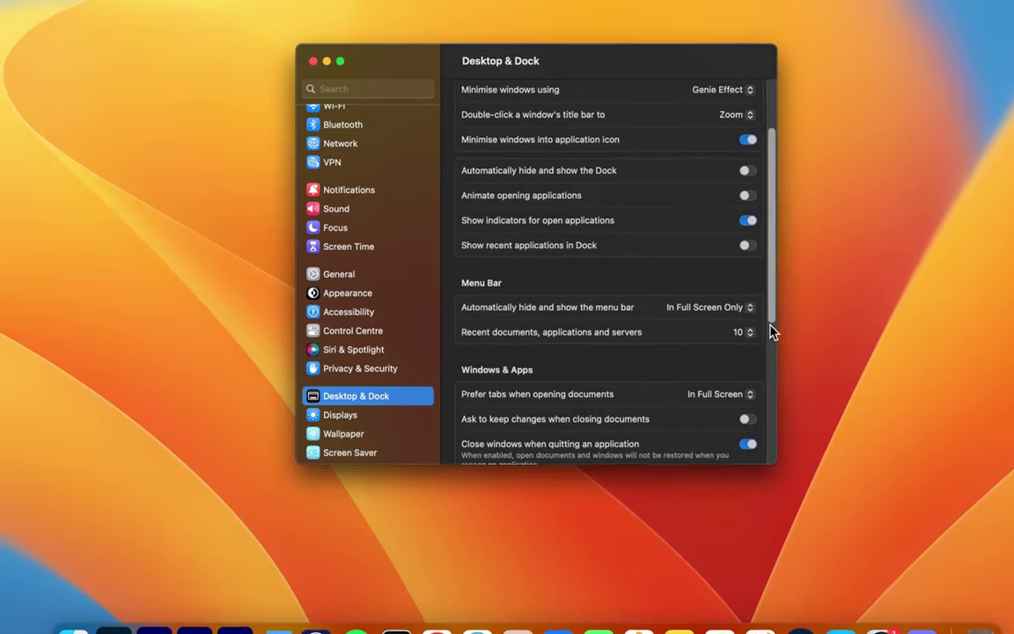
pyautogui.scroll(-3, 765, 317)
pyautogui.click(762, 301)
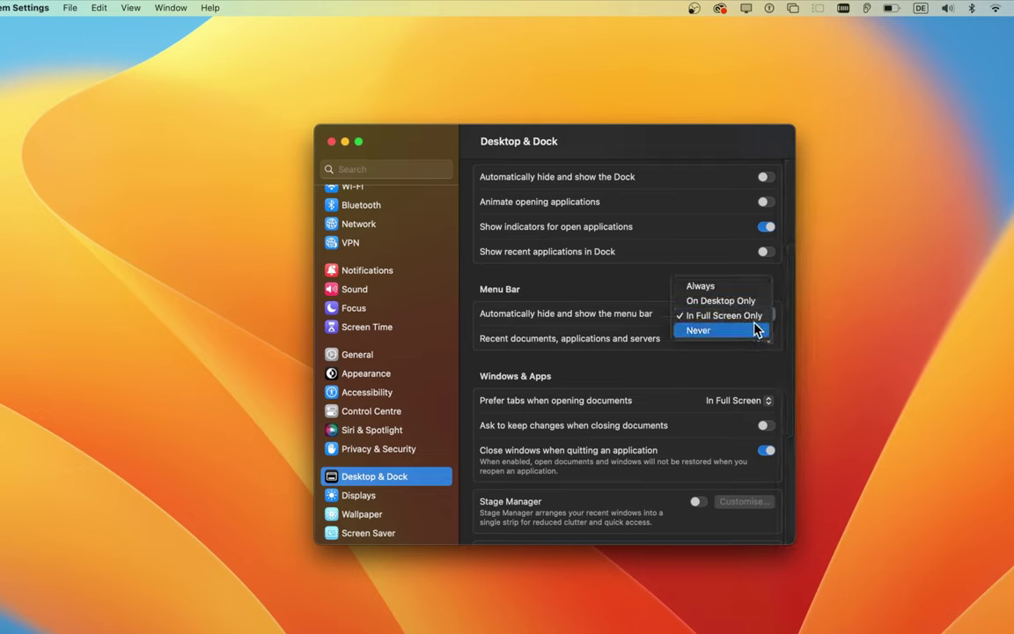
pyautogui.click(757, 292)
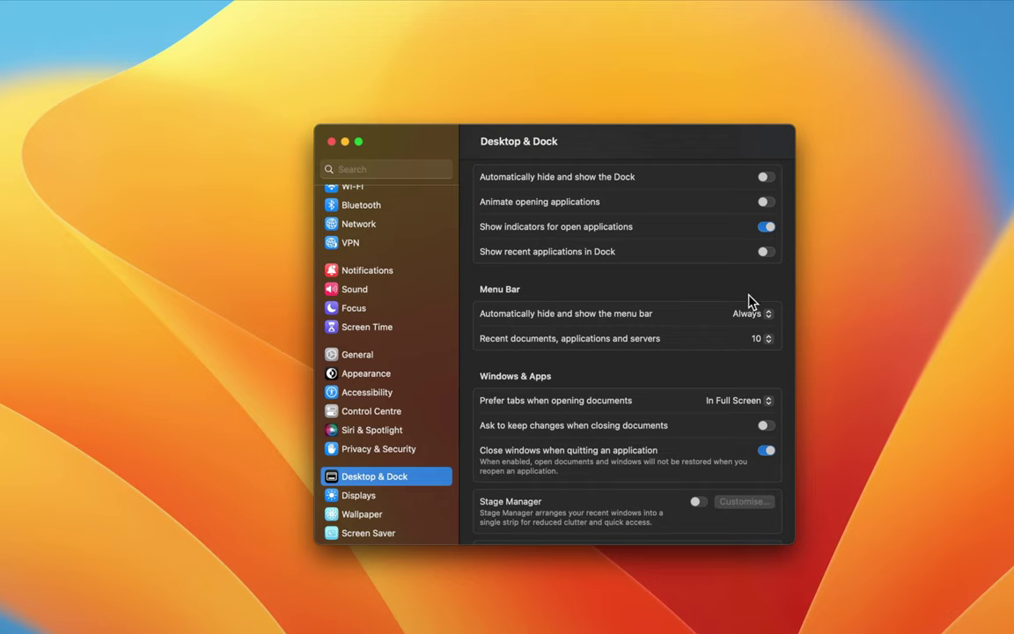
pyautogui.click(755, 314)
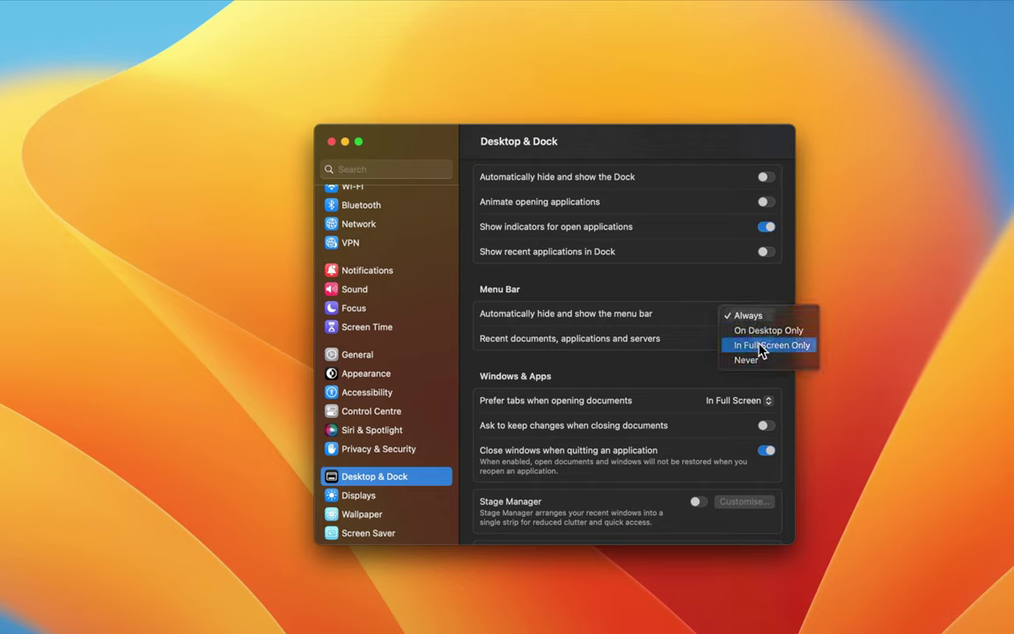
pyautogui.click(762, 345)
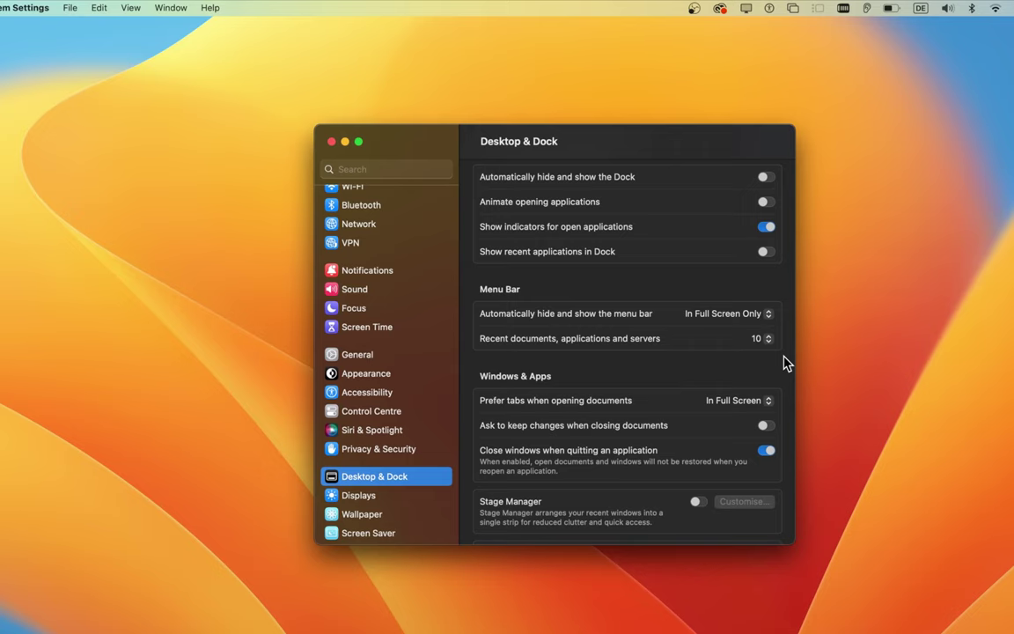
pyautogui.scroll(-2, 786, 364)
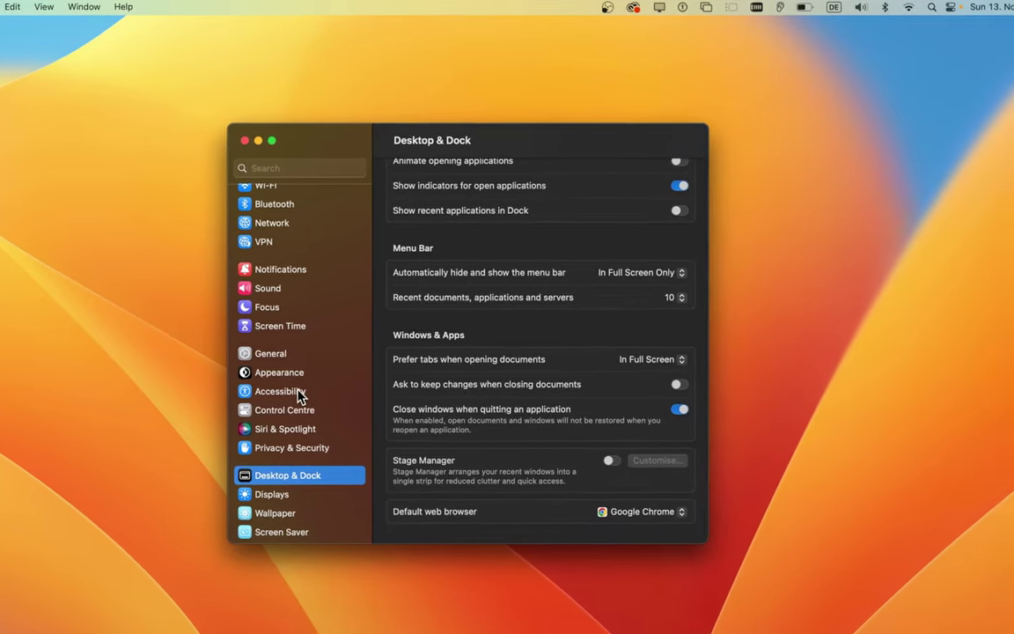
# - In Control Centre, keep Wi-Fi shown and set Sound back to always showing in the menu bar
pyautogui.click(295, 410)
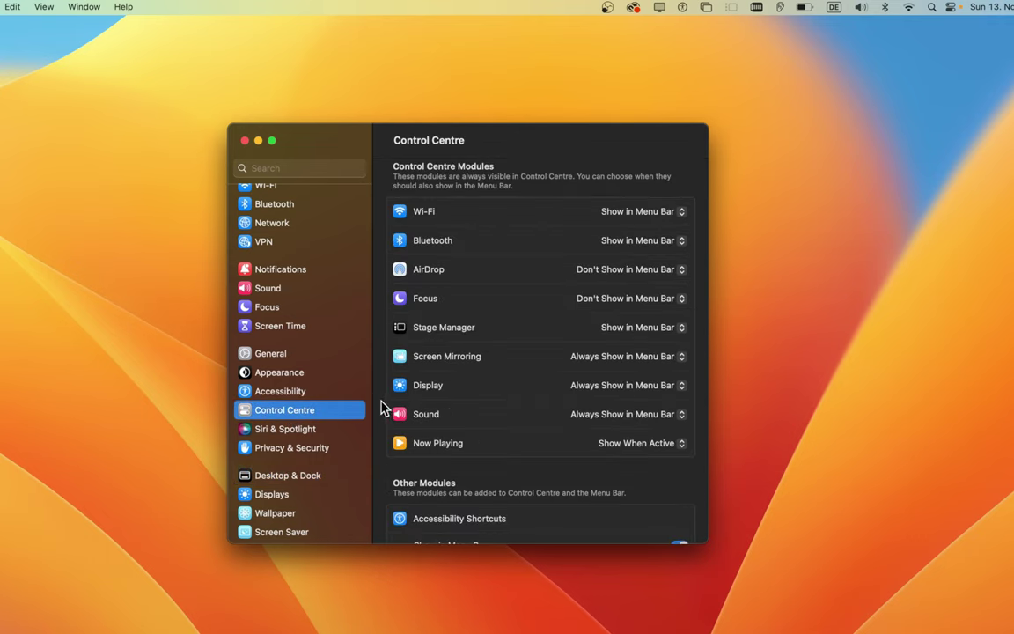
pyautogui.click(607, 213)
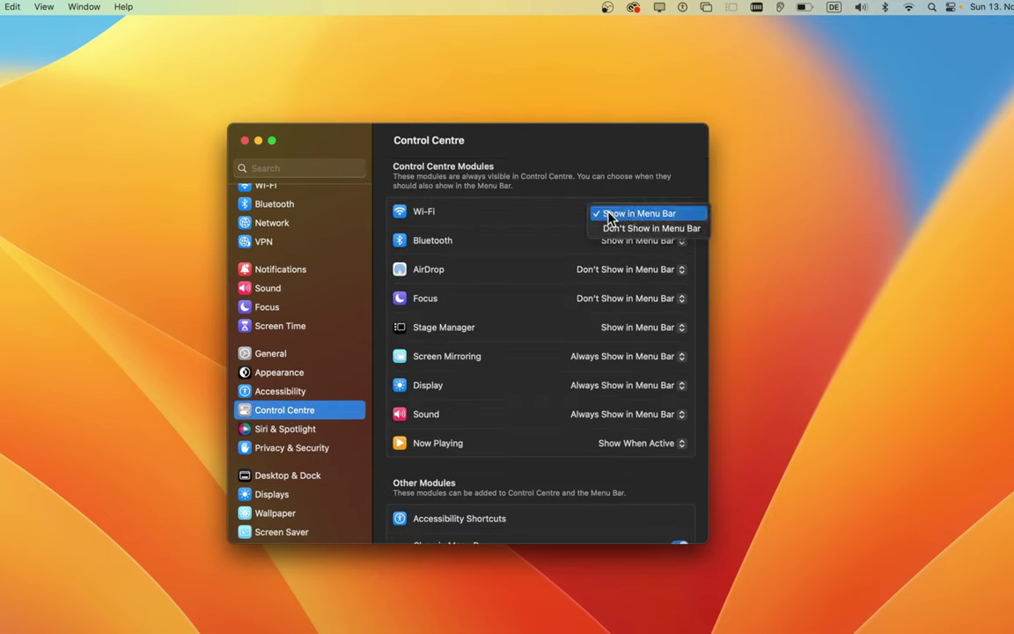
pyautogui.click(611, 215)
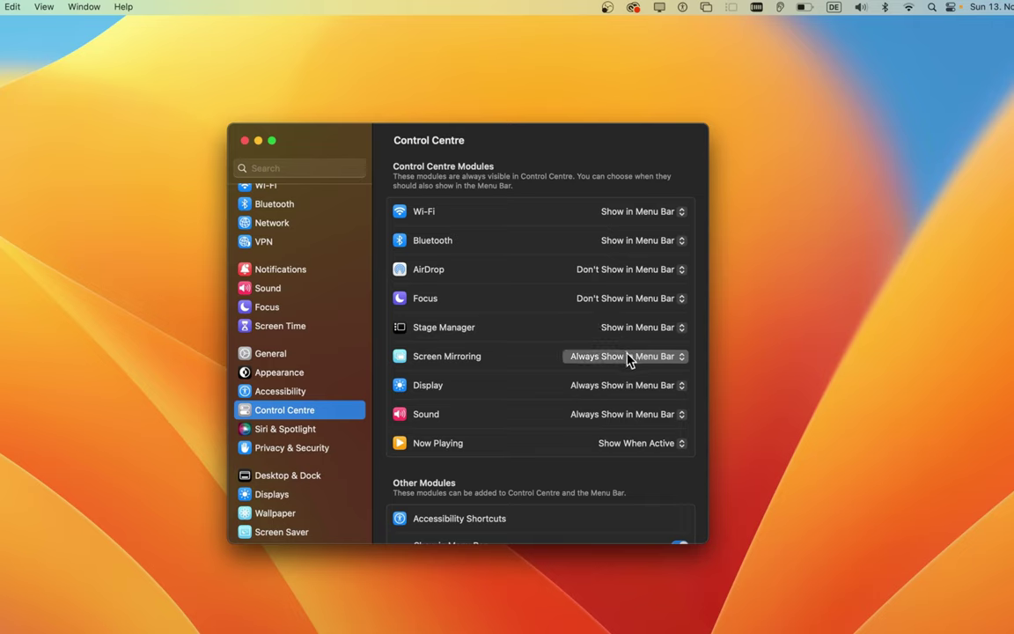
pyautogui.click(632, 415)
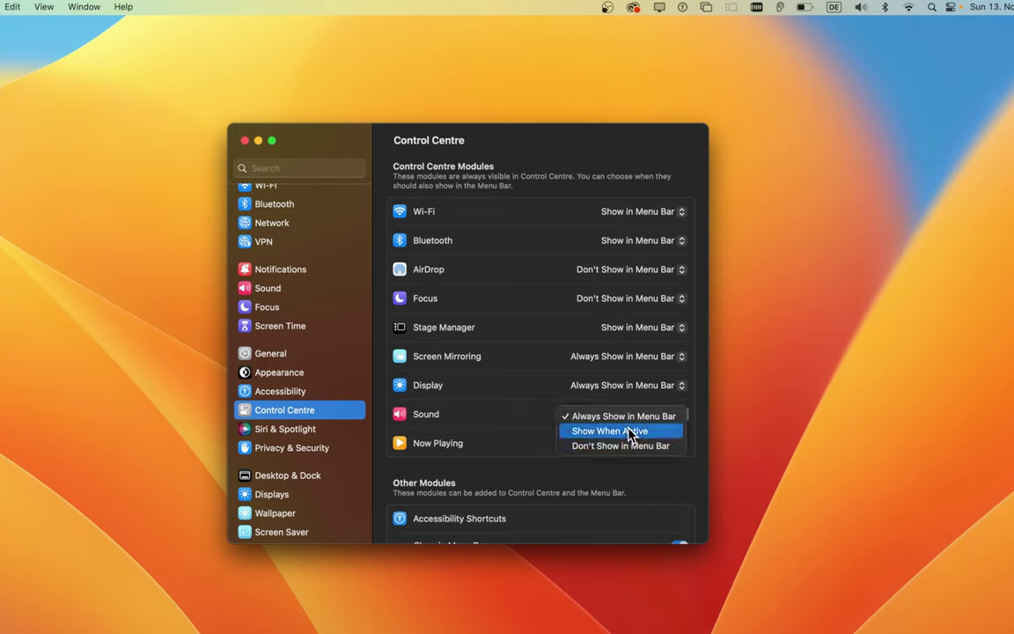
pyautogui.click(630, 432)
pyautogui.click(634, 415)
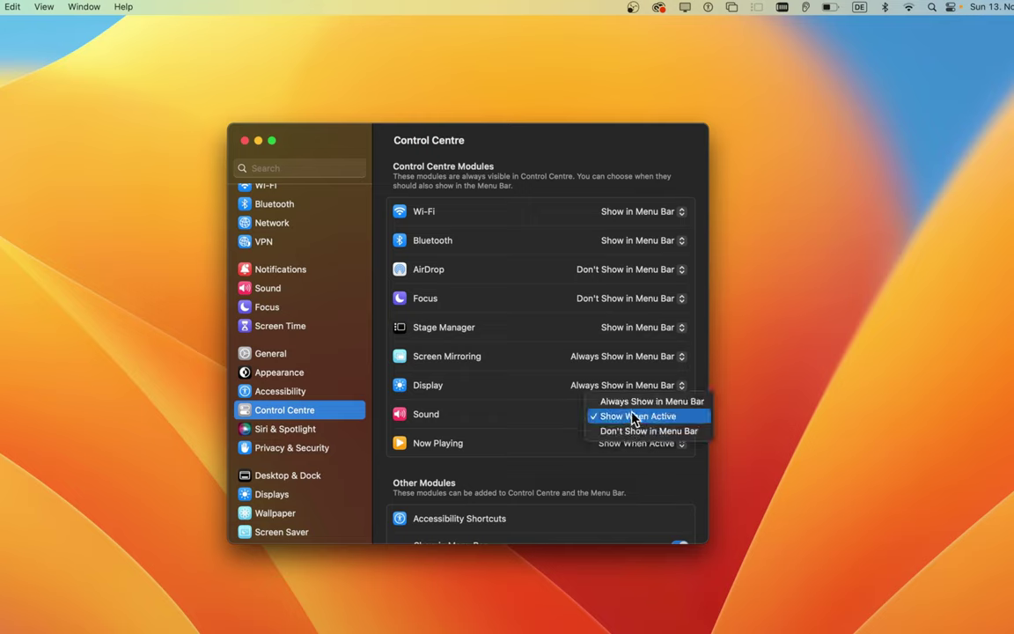
pyautogui.click(647, 402)
# - Set VPN to Don't Show in Menu Bar and keep Time Machine hidden
pyautogui.scroll(-3, 702, 423)
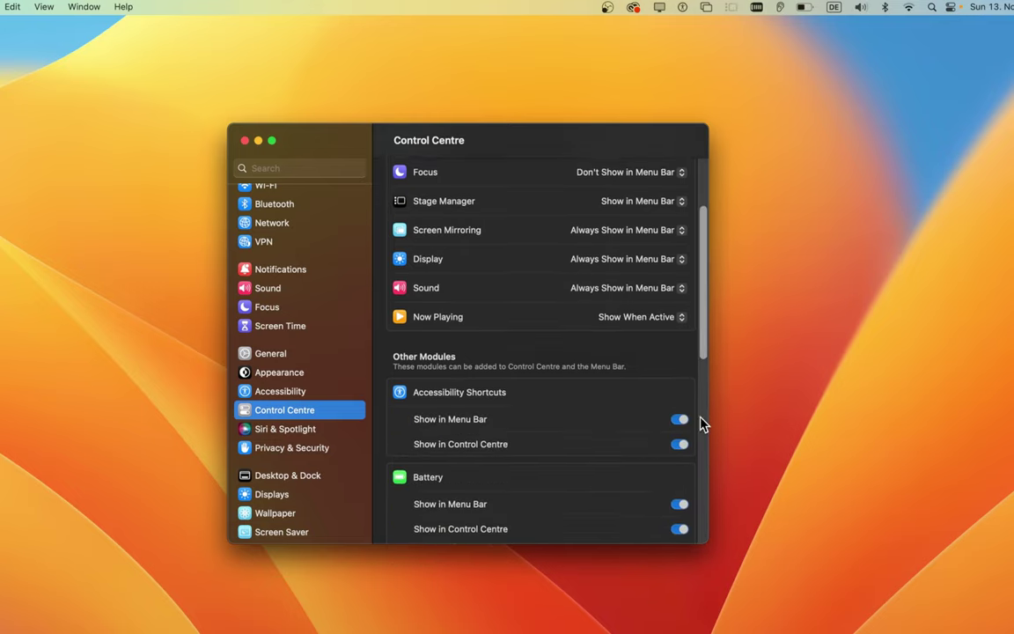
pyautogui.scroll(-1, 701, 423)
pyautogui.scroll(-5, 702, 423)
pyautogui.scroll(-3, 701, 422)
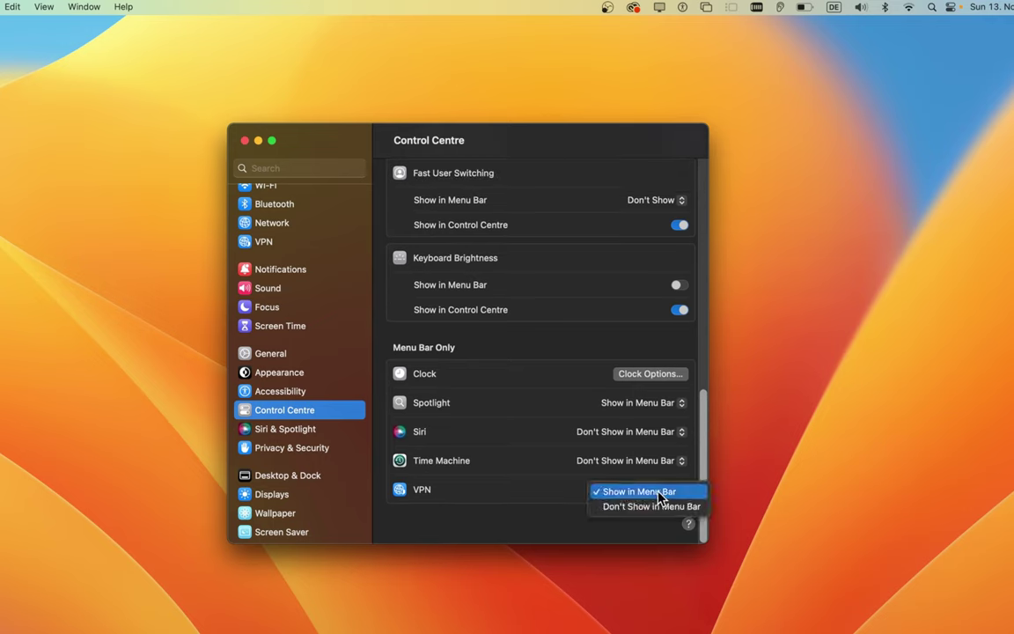
pyautogui.click(620, 507)
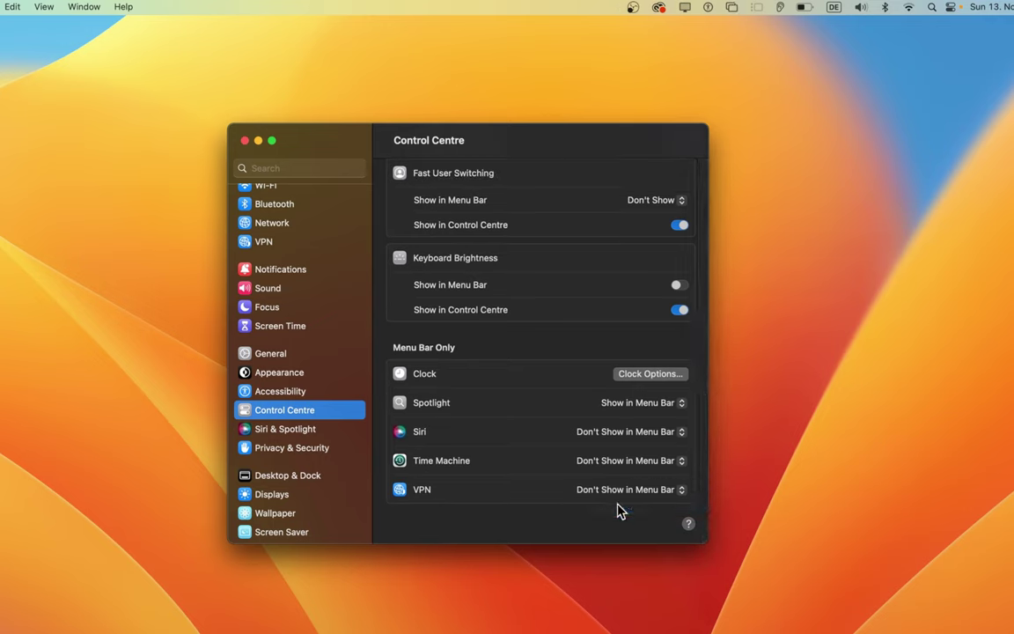
pyautogui.click(616, 474)
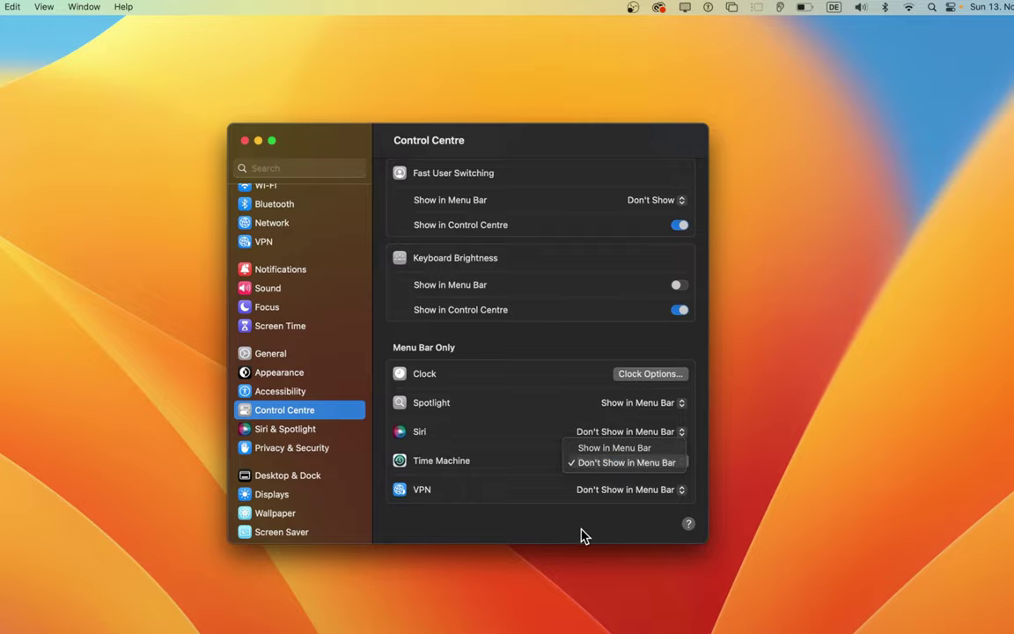
# - Close System Settings, move Spotify to a new Dock position, and open a Finder window
pyautogui.click(287, 129)
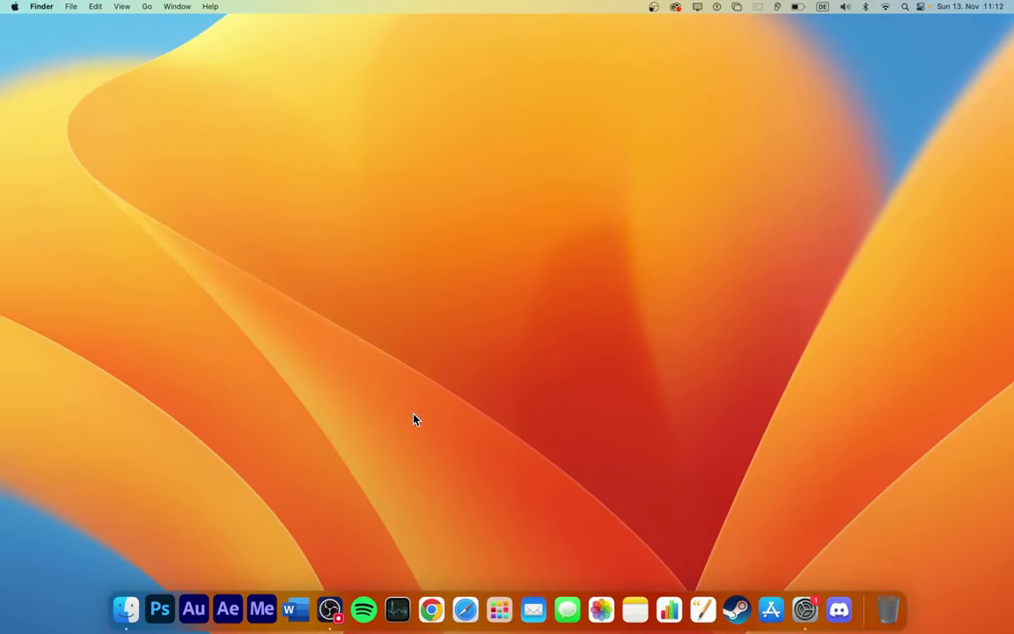
pyautogui.moveTo(364, 609)
pyautogui.mouseDown()
pyautogui.moveTo(335, 608)
pyautogui.moveTo(366, 608)
pyautogui.moveTo(374, 261)
pyautogui.mouseUp()
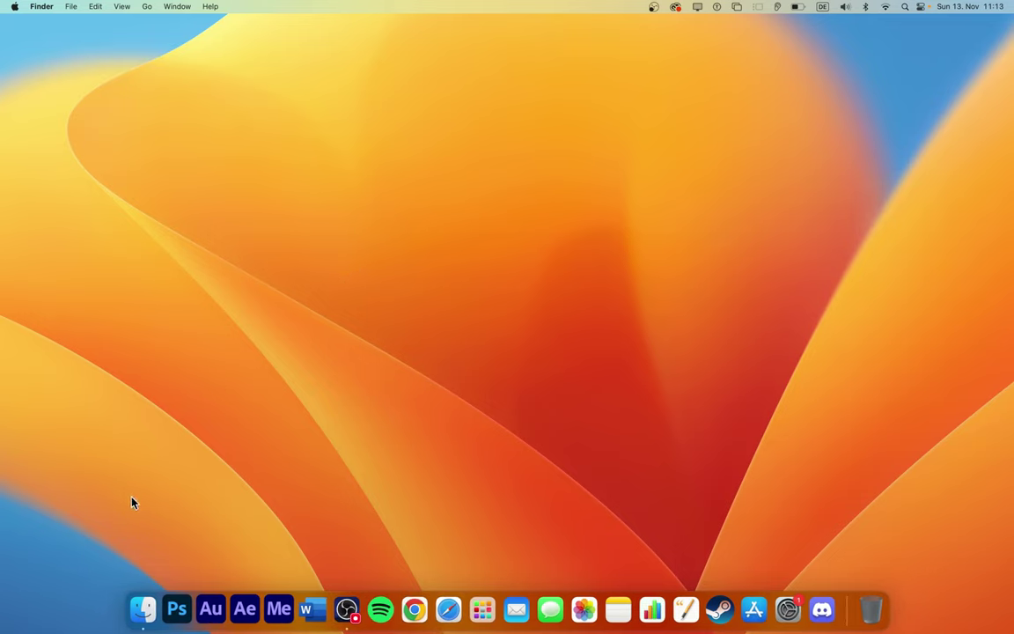
pyautogui.click(140, 605)
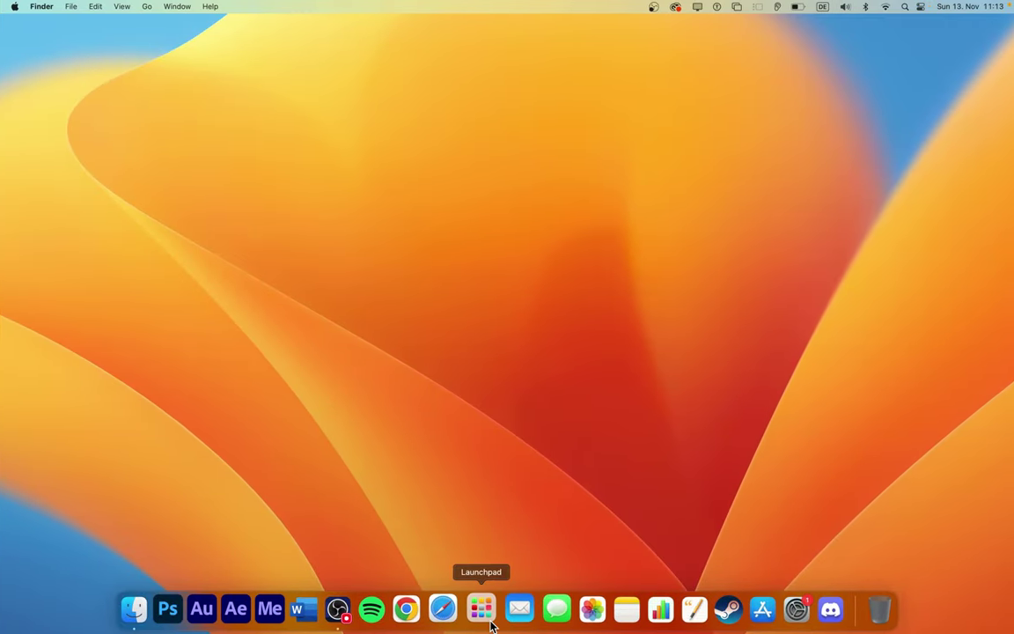
# - Drag GarageBand from Launchpad into the Dock beside Chrome and return to the desktop
pyautogui.click(491, 614)
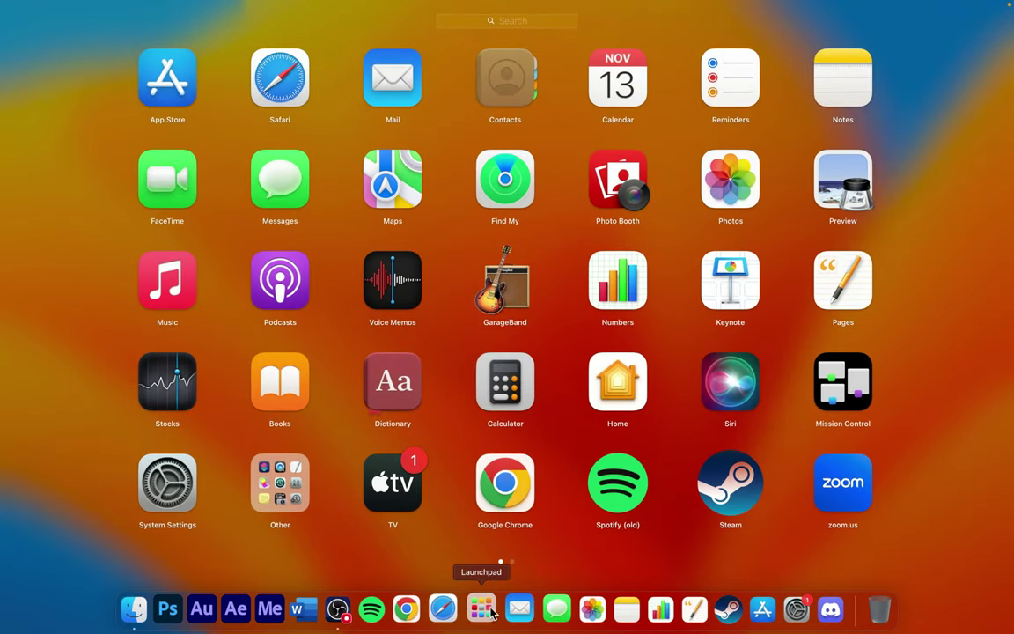
pyautogui.moveTo(507, 301); pyautogui.dragTo(432, 613)
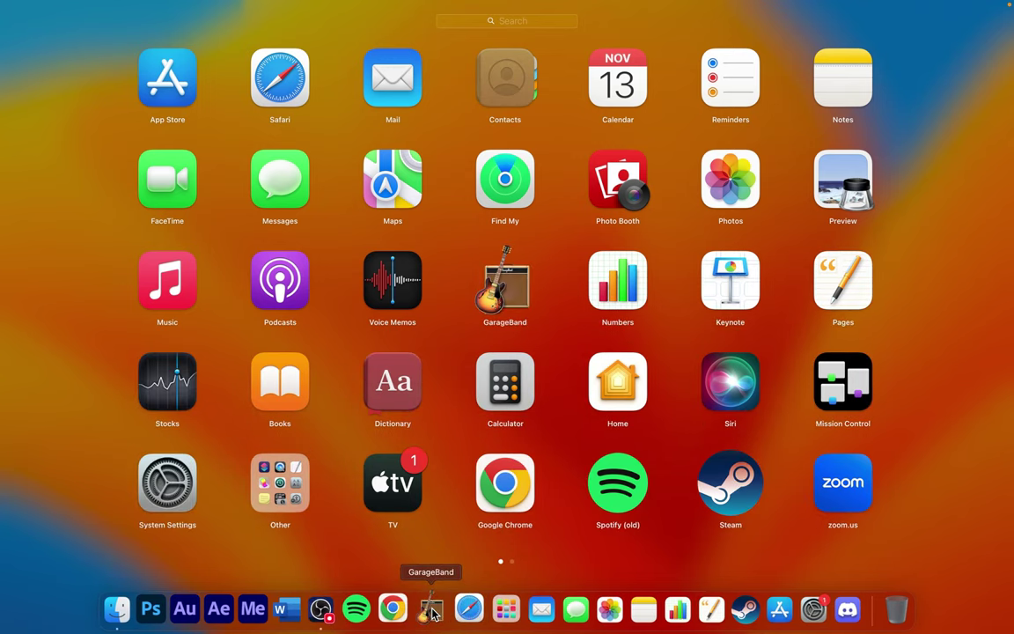
pyautogui.click(453, 548)
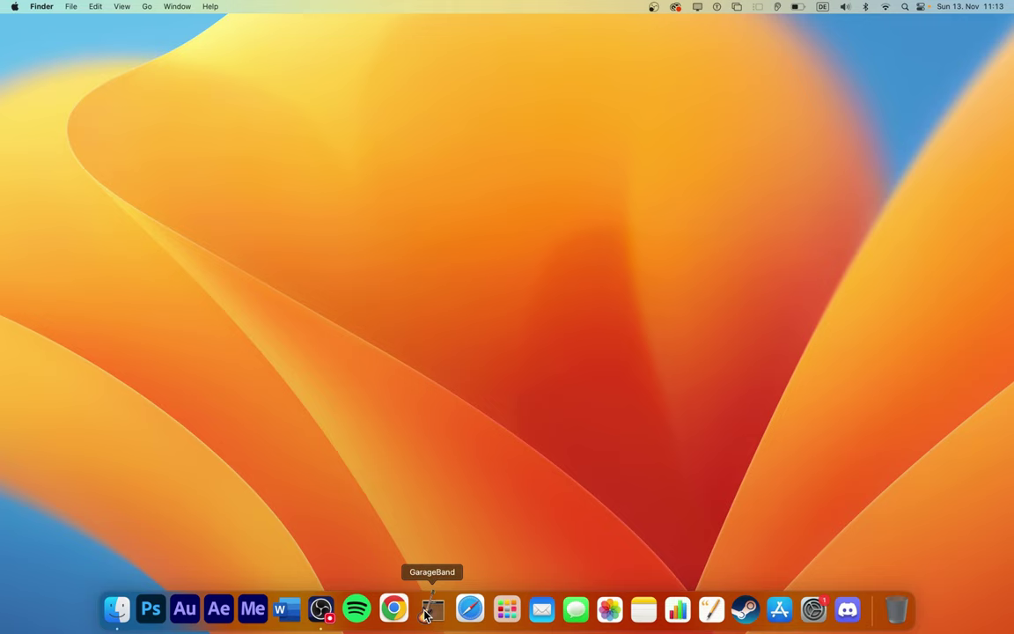